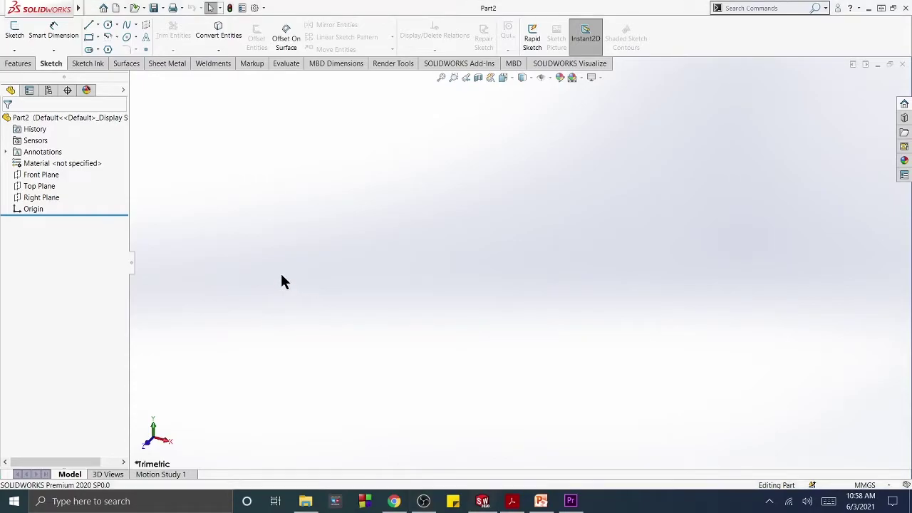
Start a sketch on the Front Plane and draw a center-point circle of about 49 mm radius centred on the origin
{"action": "left_click", "coordinate": [53, 177]}
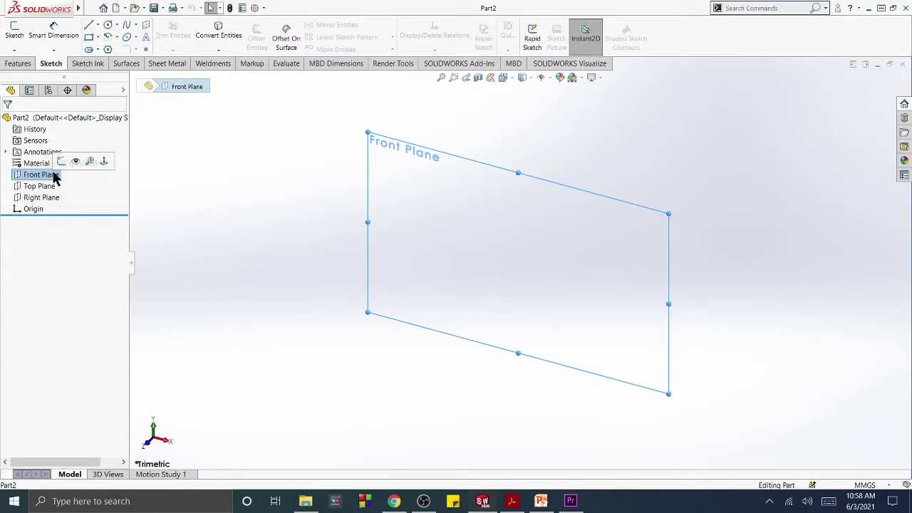
{"action": "left_click", "coordinate": [62, 162]}
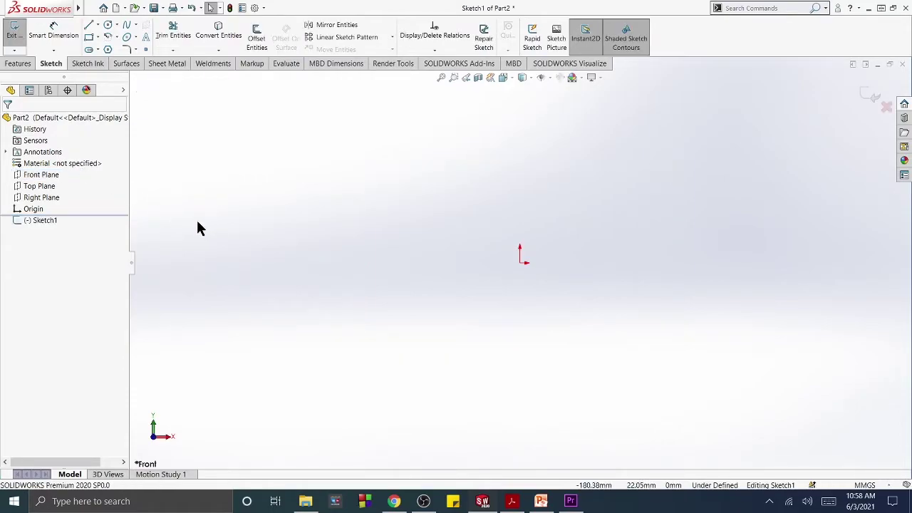
{"action": "left_click", "coordinate": [116, 26]}
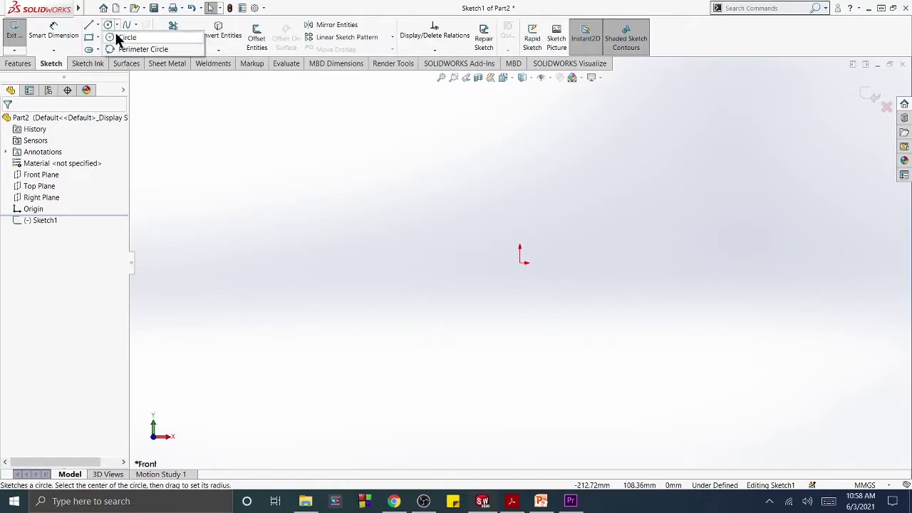
{"action": "left_click", "coordinate": [138, 37]}
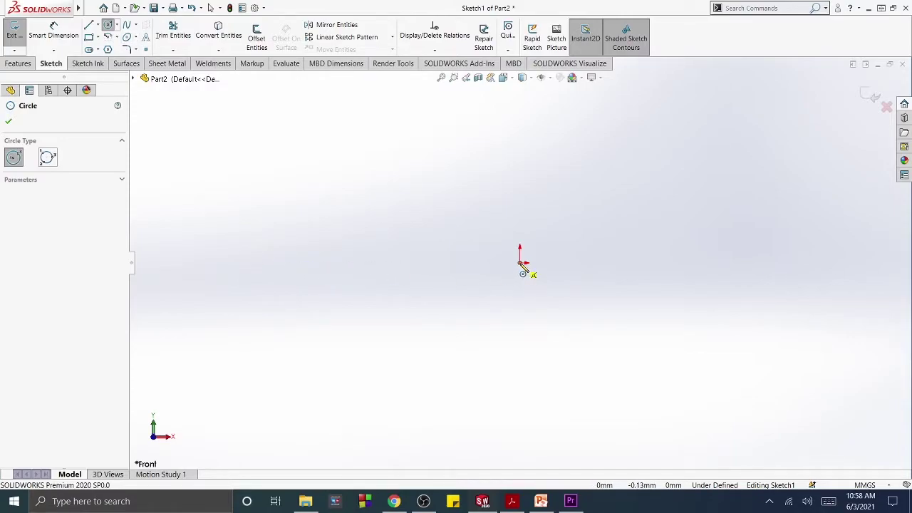
{"action": "left_click", "coordinate": [523, 264]}
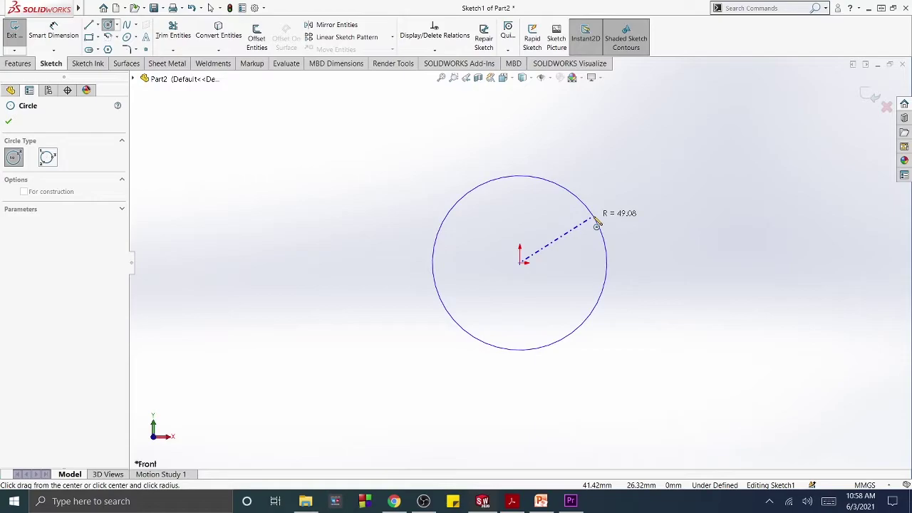
{"action": "left_click", "coordinate": [596, 223]}
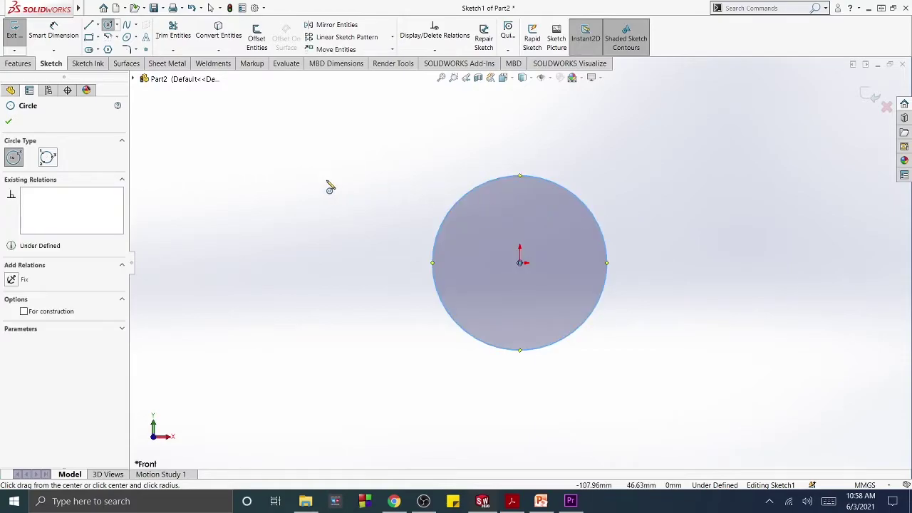
{"action": "right_click", "coordinate": [249, 154]}
{"action": "left_click", "coordinate": [255, 155]}
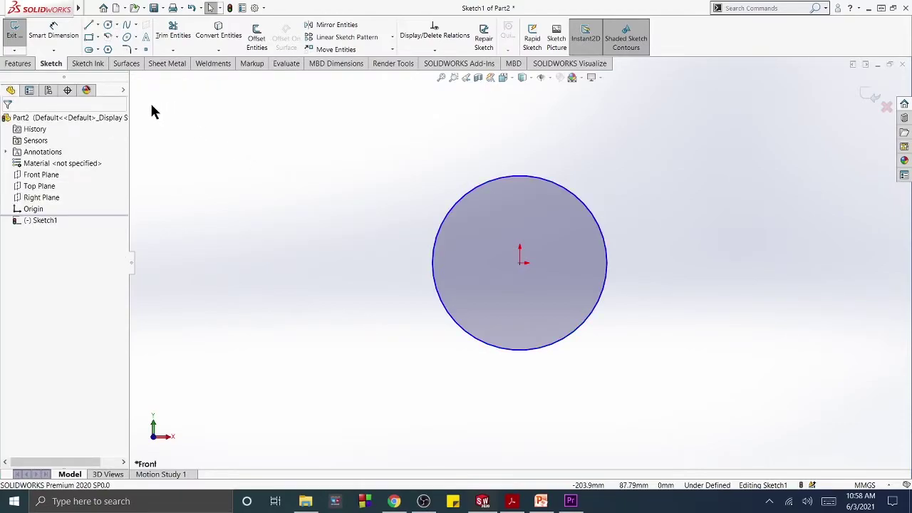
Dimension the circle's diameter above it and set it to 100 mm
{"action": "left_click", "coordinate": [53, 40]}
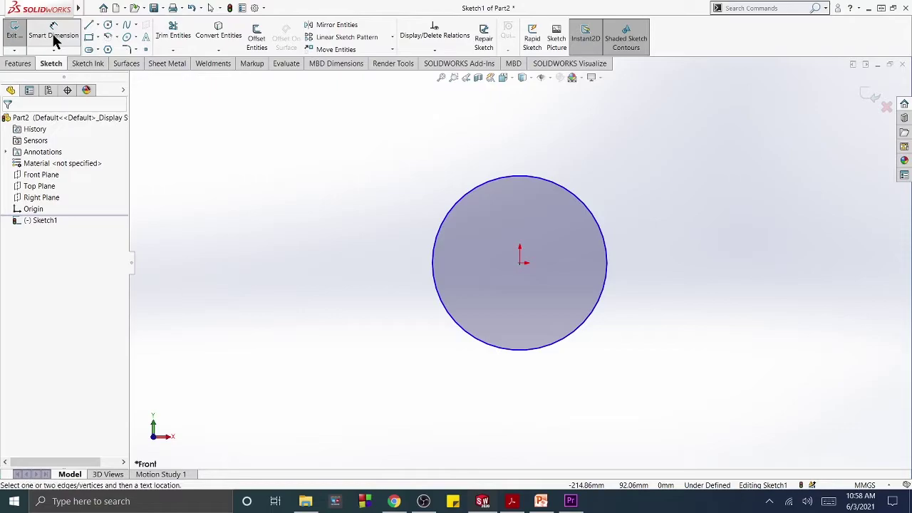
{"action": "left_click", "coordinate": [506, 180]}
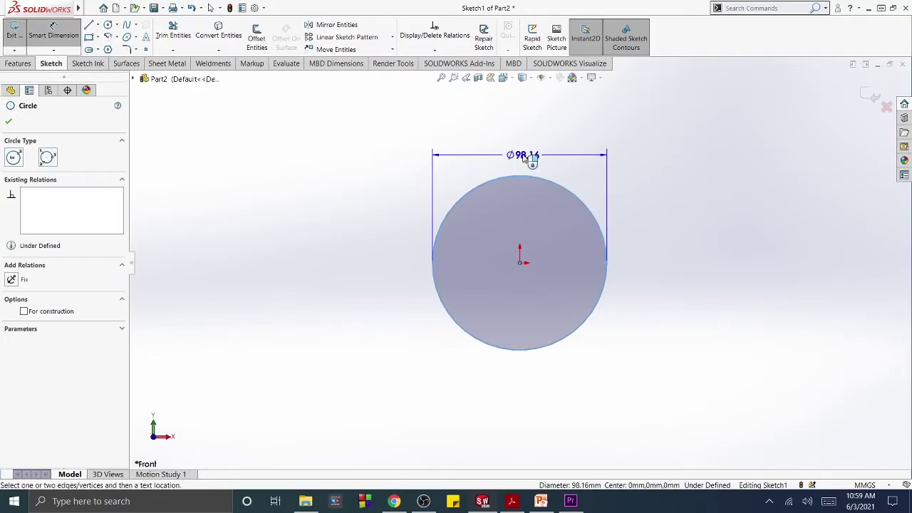
{"action": "left_click", "coordinate": [529, 158]}
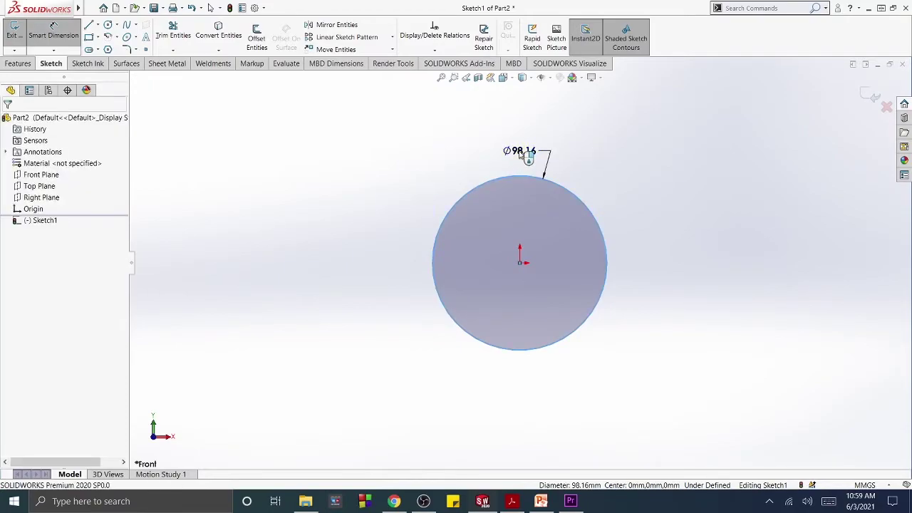
{"action": "left_click", "coordinate": [528, 157]}
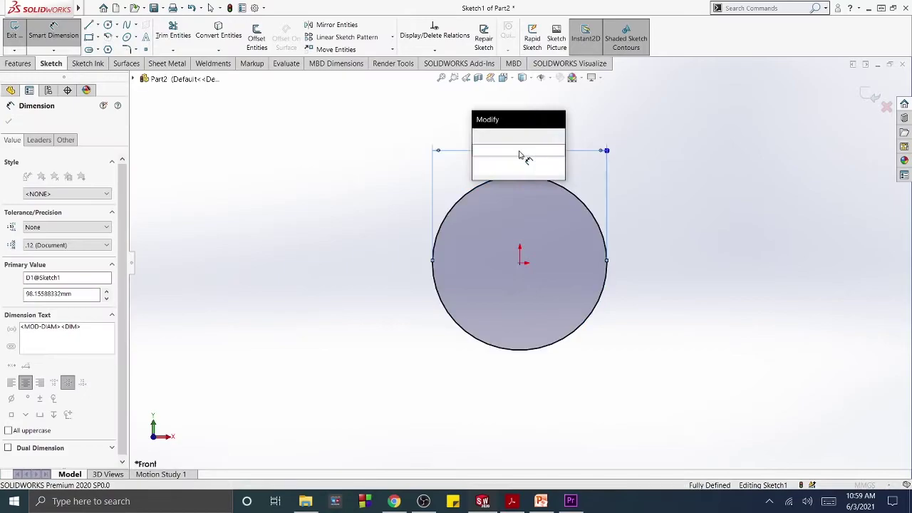
{"action": "left_click_drag", "start_coordinate": [412, 147], "coordinate": [318, 162]}
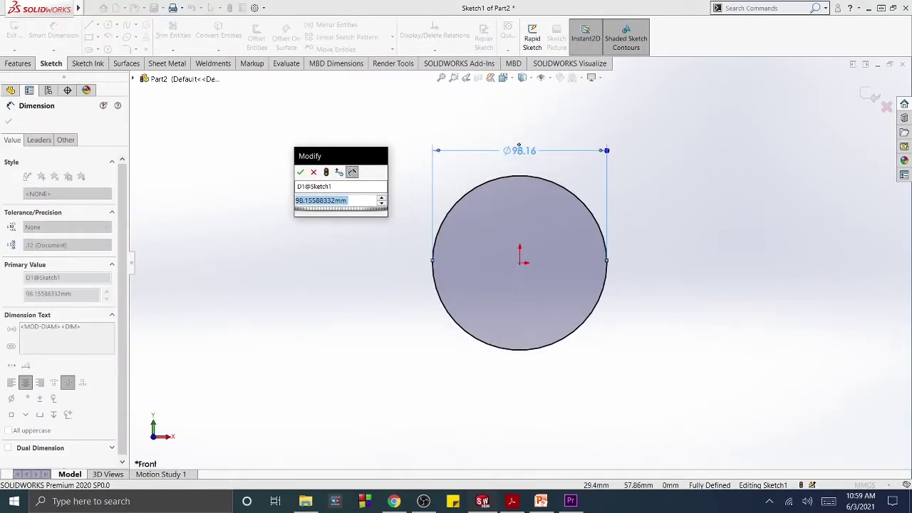
{"action": "type", "text": "100"}
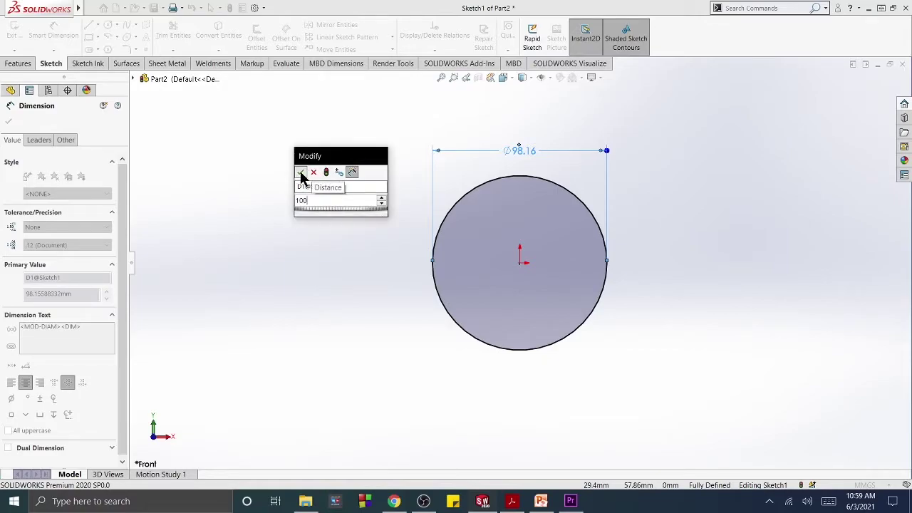
{"action": "left_click", "coordinate": [301, 175]}
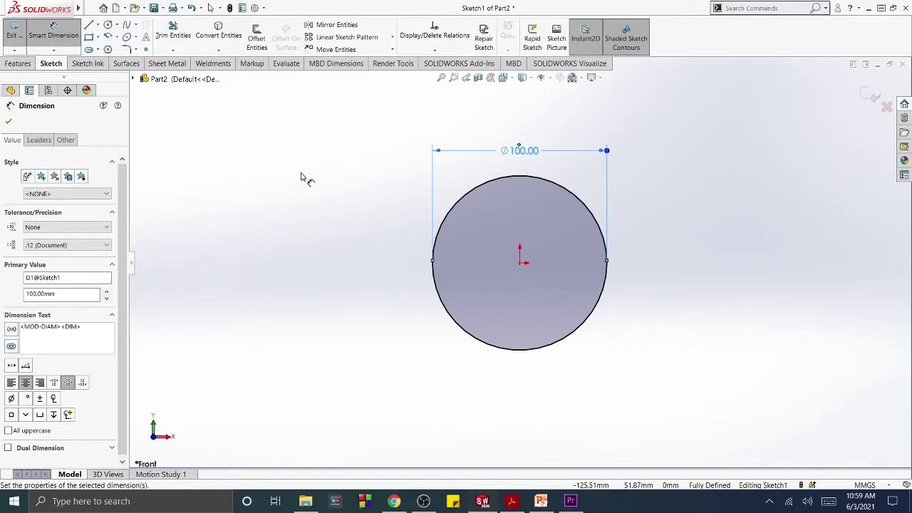
{"action": "left_click", "coordinate": [8, 123]}
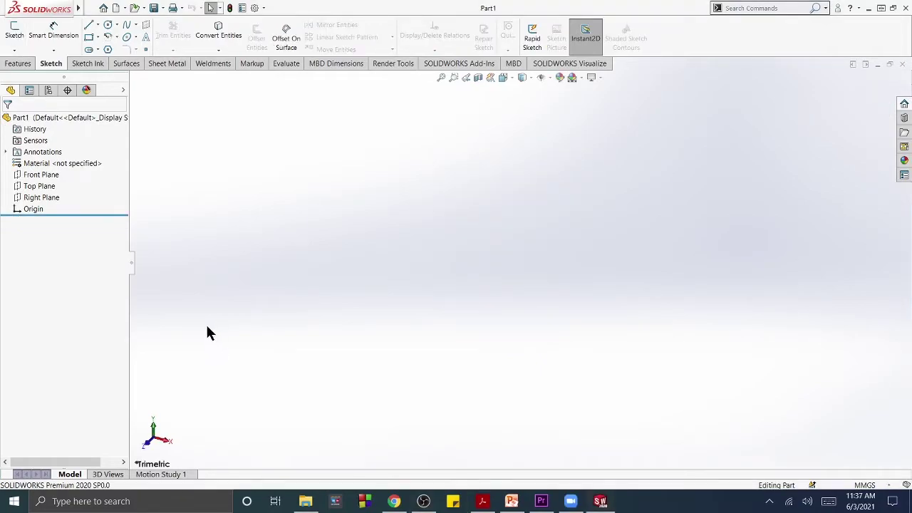
In the empty Part1, sketch a three-point perimeter circle of about 38 mm radius on the Top Plane, passing through the origin
{"action": "left_click", "coordinate": [40, 186]}
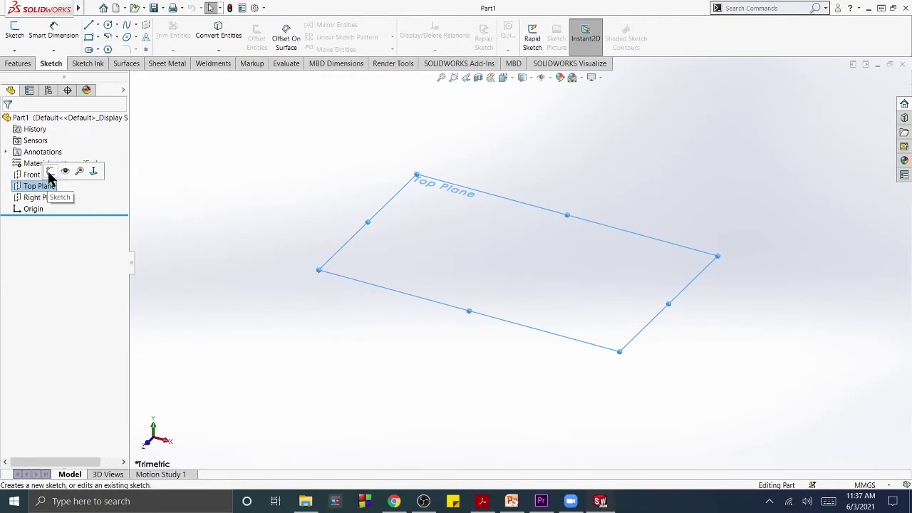
{"action": "left_click", "coordinate": [49, 172]}
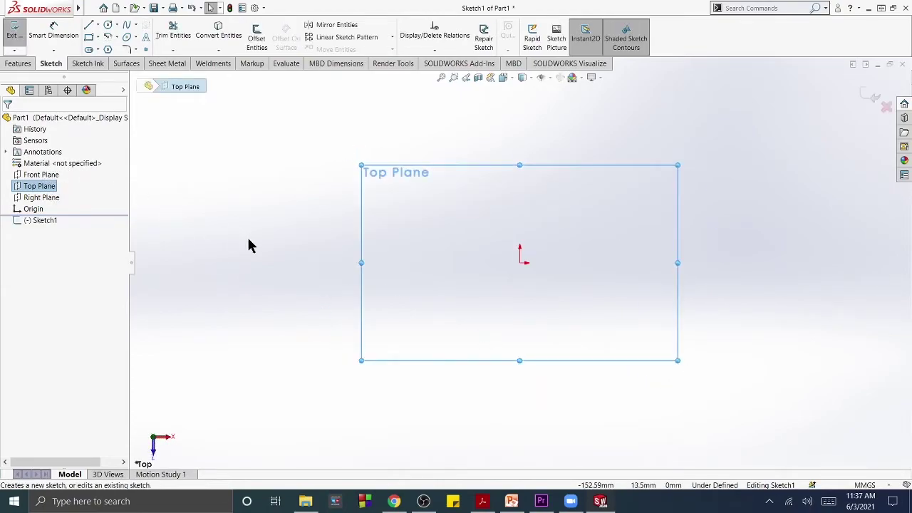
{"action": "left_click", "coordinate": [118, 25]}
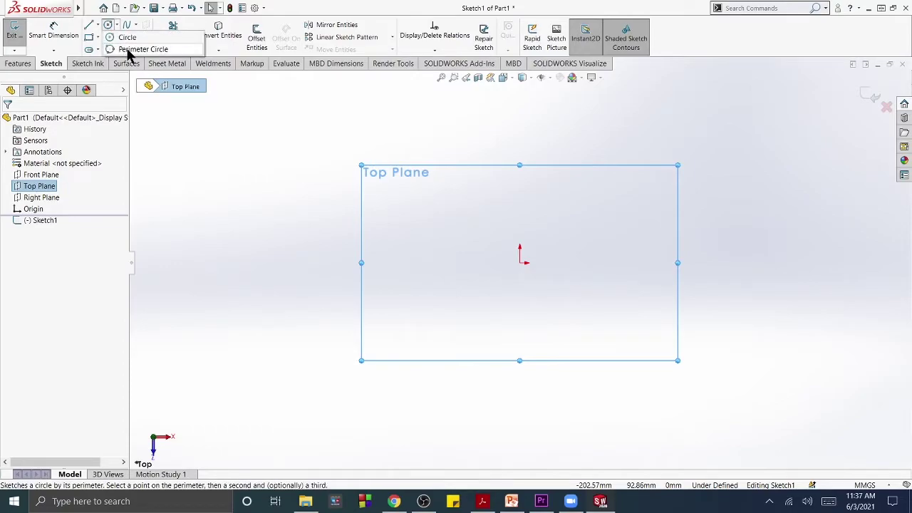
{"action": "left_click", "coordinate": [128, 50]}
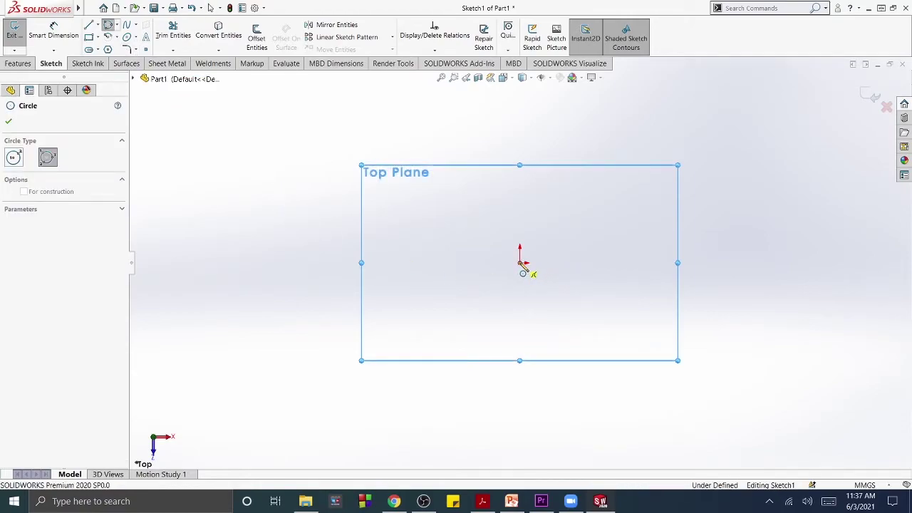
{"action": "left_click", "coordinate": [522, 261]}
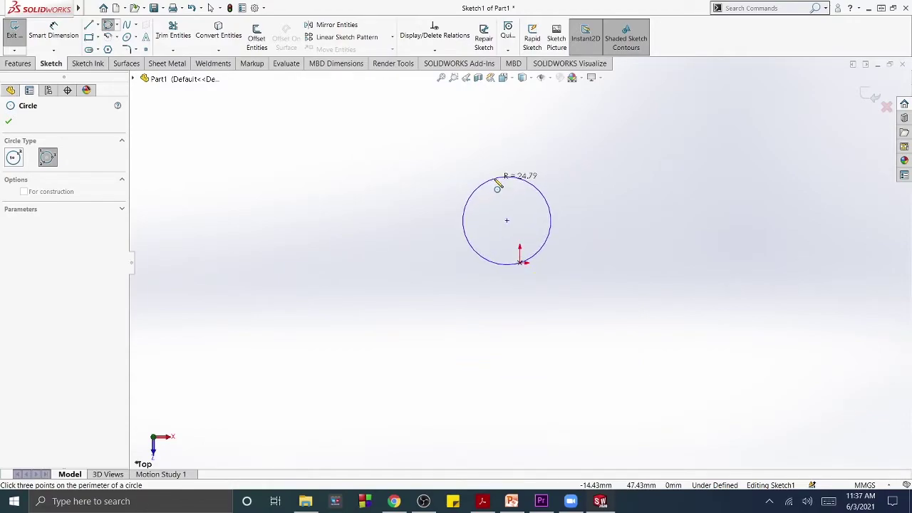
{"action": "left_click", "coordinate": [494, 178]}
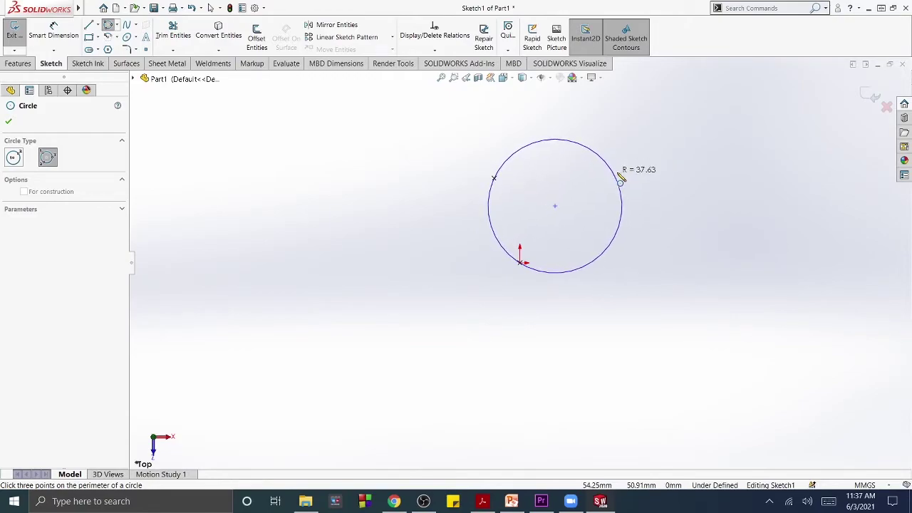
{"action": "left_click", "coordinate": [622, 178]}
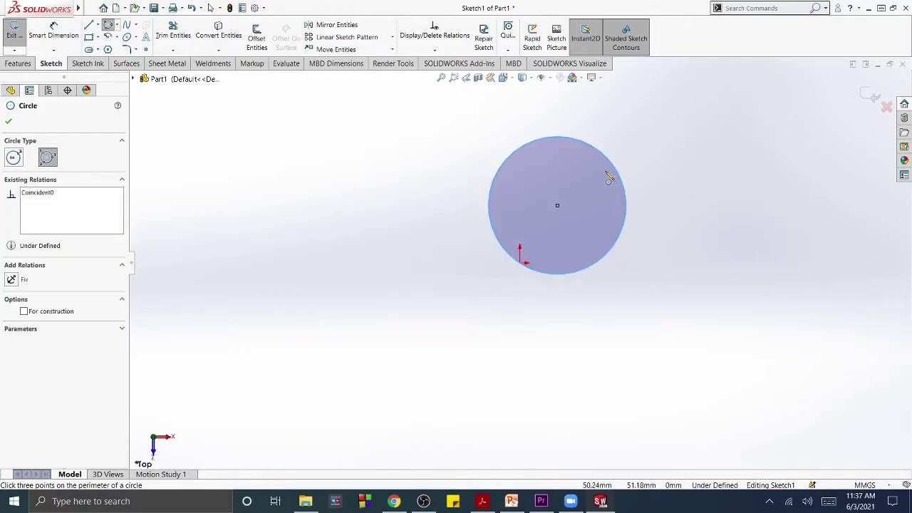
{"action": "right_click", "coordinate": [380, 165]}
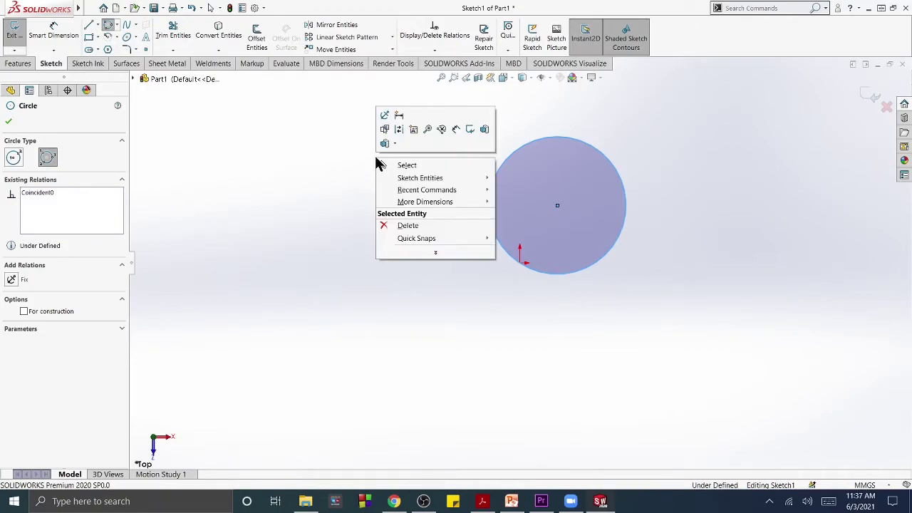
{"action": "left_click", "coordinate": [402, 171]}
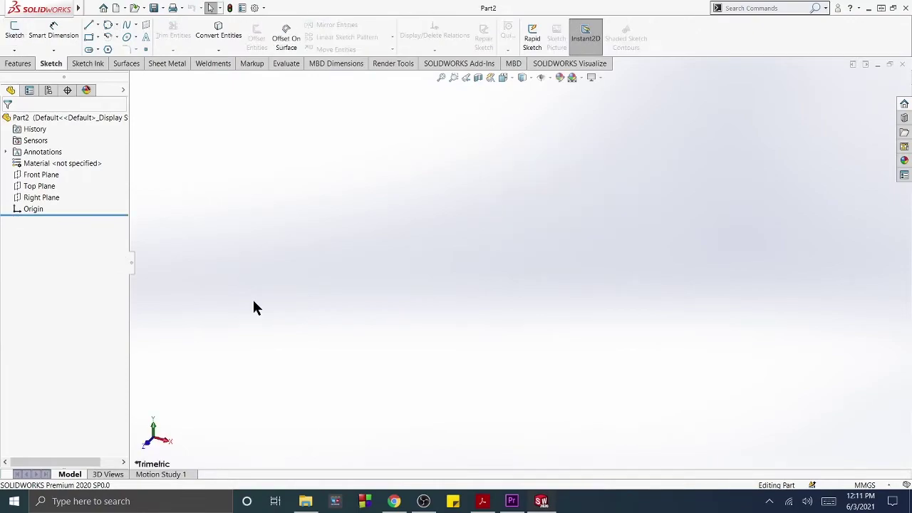
In the empty Part2, start a sketch on the Top Plane and draw a long slanted line rising to the right above the origin
{"action": "right_click", "coordinate": [57, 187]}
{"action": "left_click", "coordinate": [58, 173]}
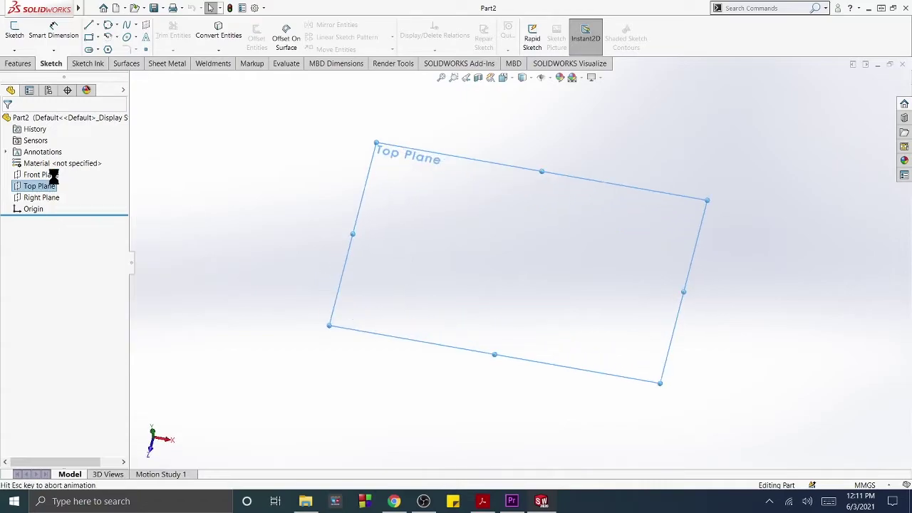
{"action": "left_click", "coordinate": [202, 216]}
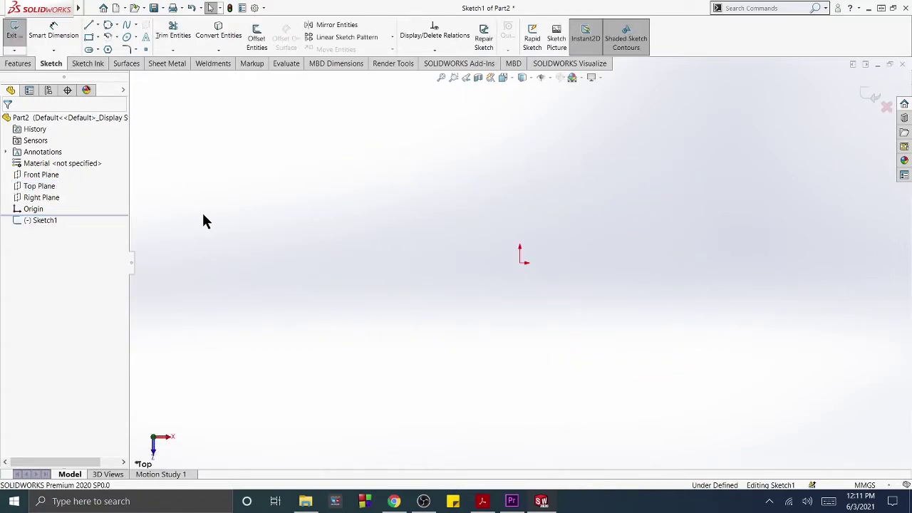
{"action": "left_click", "coordinate": [90, 27]}
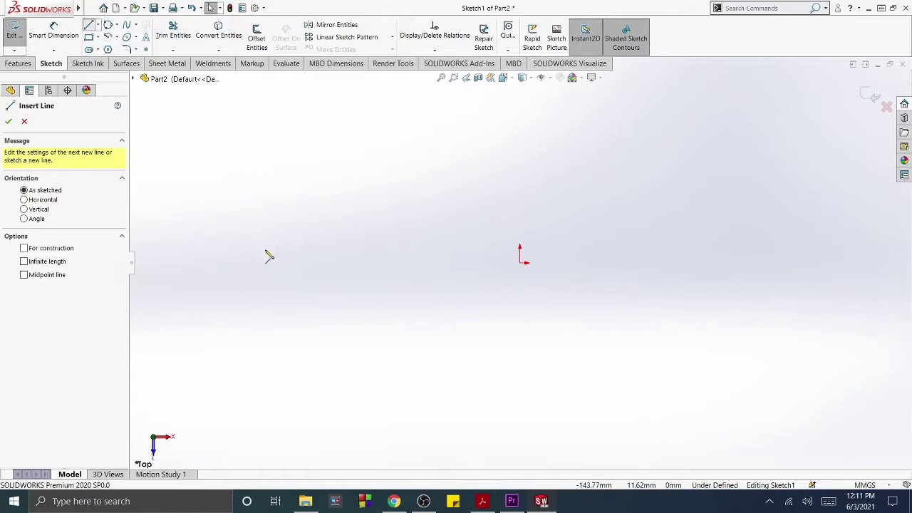
{"action": "left_click", "coordinate": [275, 292]}
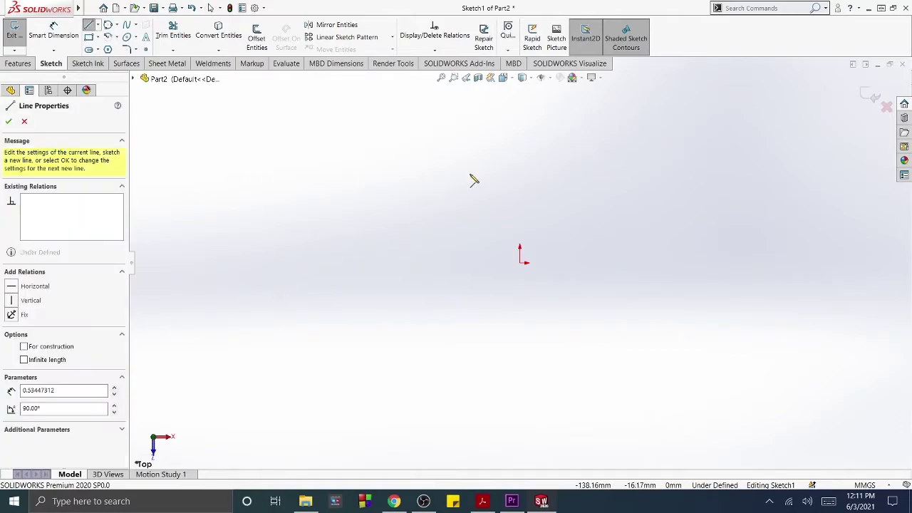
{"action": "left_click", "coordinate": [593, 134]}
{"action": "key", "text": "Escape"}
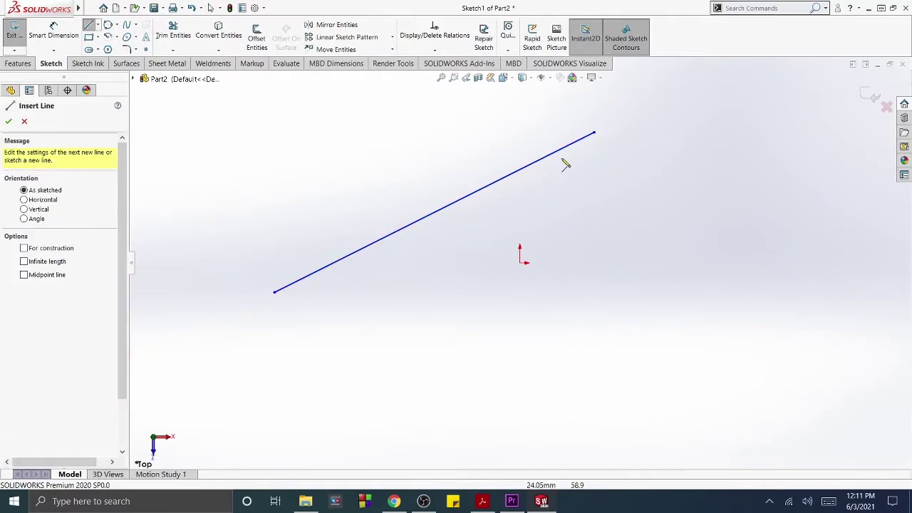
{"action": "key", "text": "Escape"}
Draw two more separate slanted lines that cross the first line and each other, enclosing the origin in a triangle with overlapping corners
{"action": "left_click", "coordinate": [523, 123]}
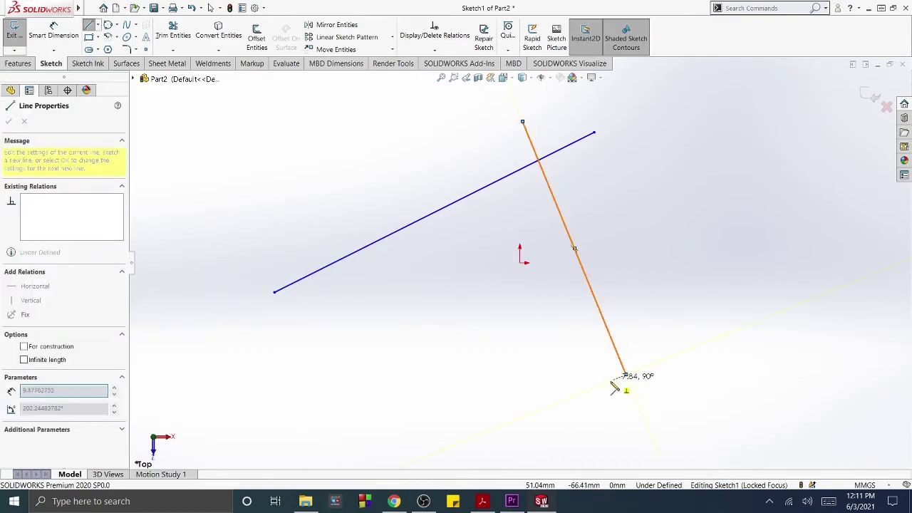
{"action": "double_click", "coordinate": [627, 374]}
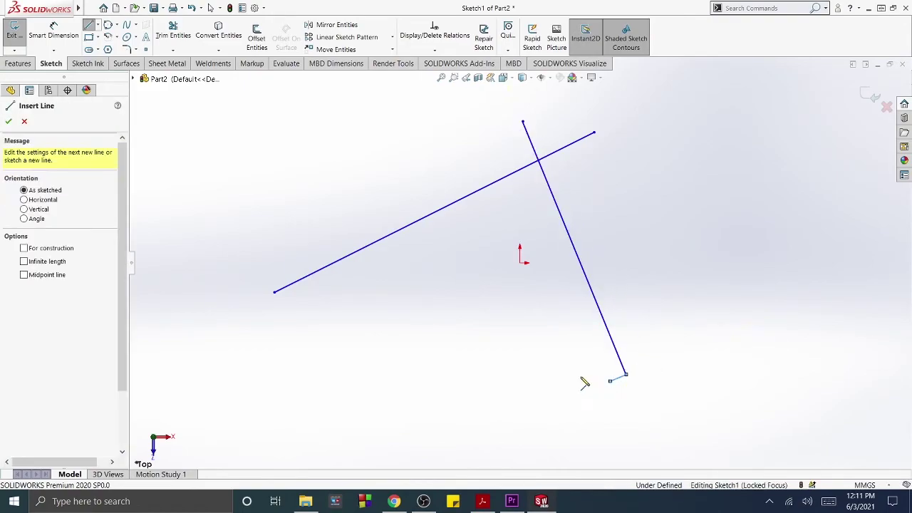
{"action": "left_click", "coordinate": [279, 271]}
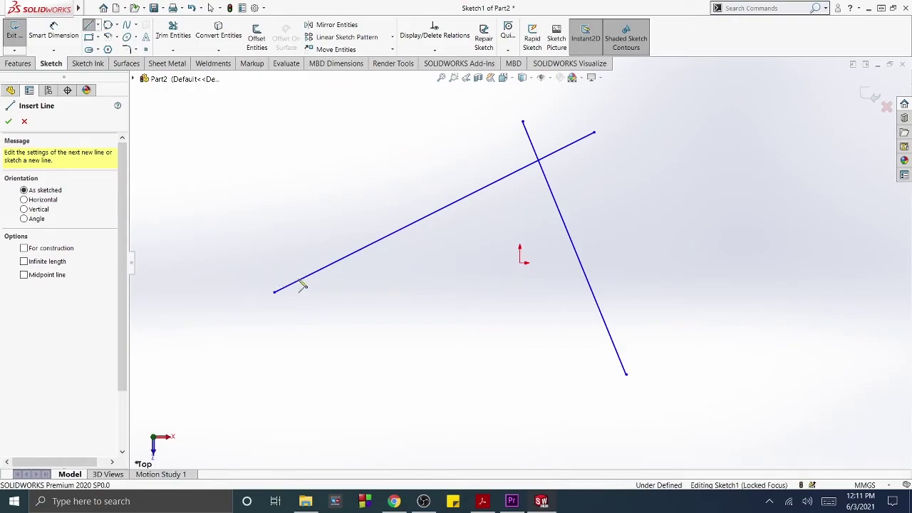
{"action": "double_click", "coordinate": [652, 360]}
{"action": "key", "text": "Escape"}
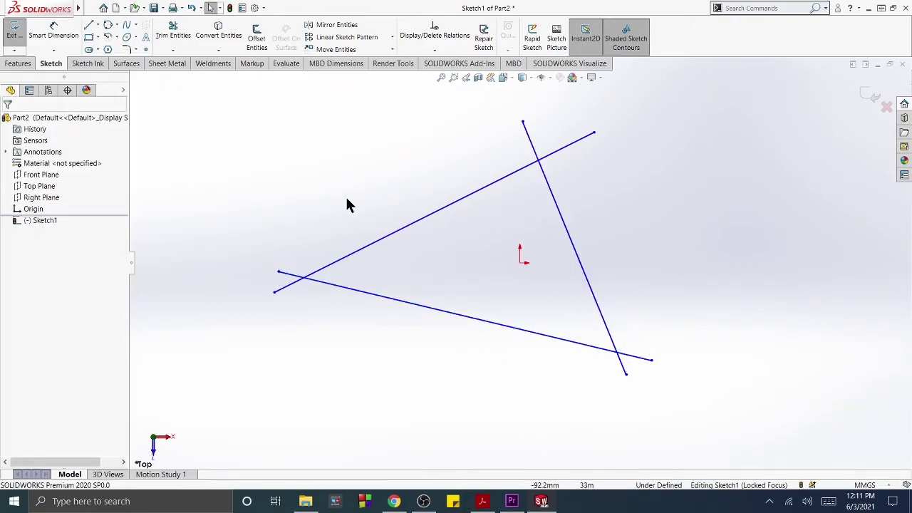
Draw a perimeter circle inside the triangle, tangent to all three of the crossing lines
{"action": "left_click", "coordinate": [118, 27]}
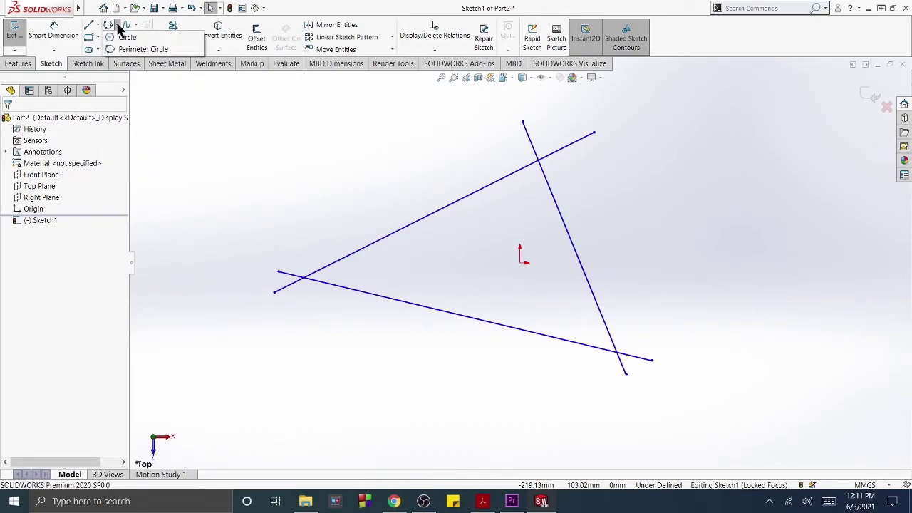
{"action": "left_click", "coordinate": [139, 49]}
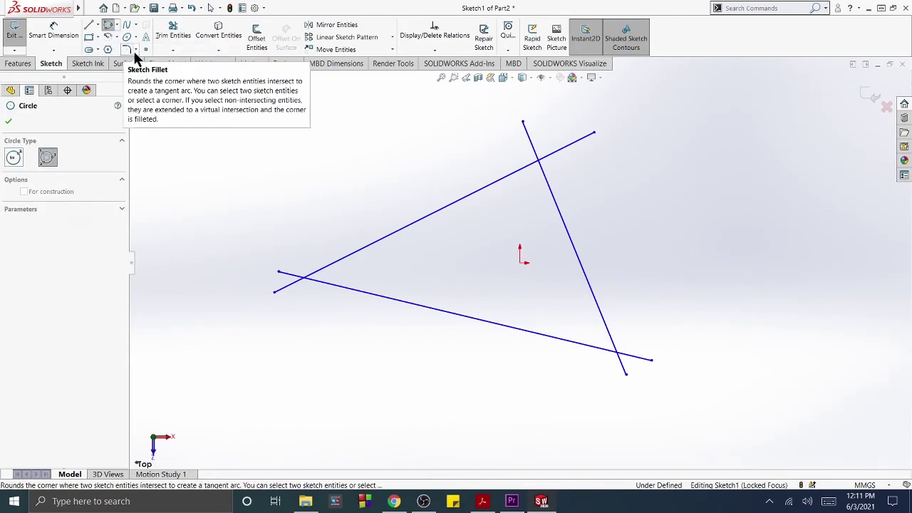
{"action": "left_click", "coordinate": [459, 315]}
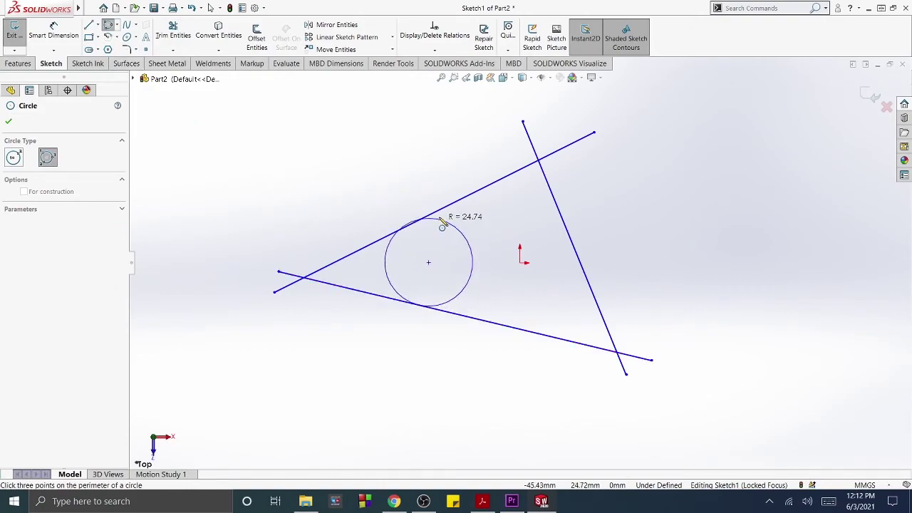
{"action": "left_click", "coordinate": [441, 213]}
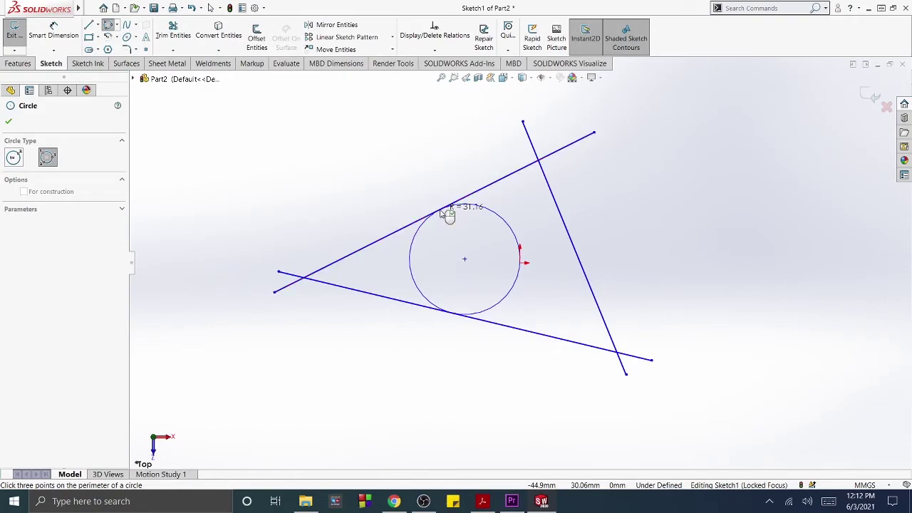
{"action": "left_click", "coordinate": [571, 238]}
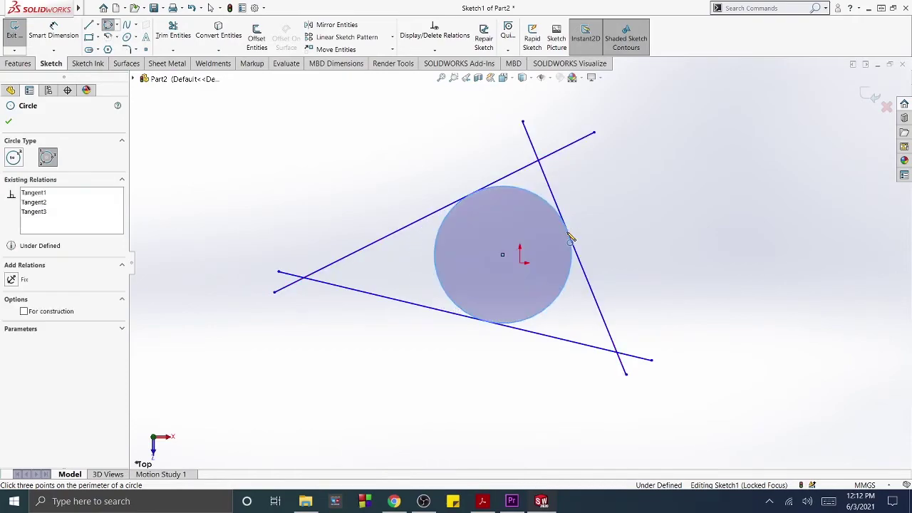
{"action": "left_click", "coordinate": [9, 121]}
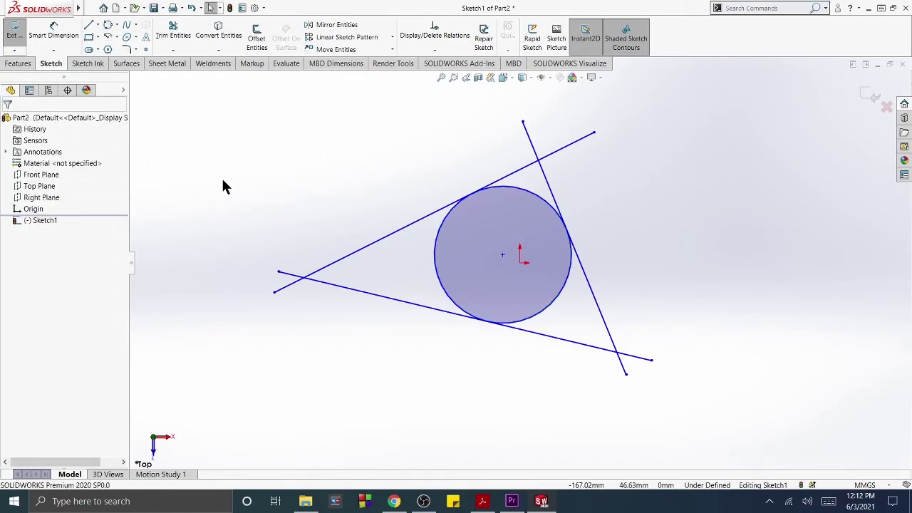
Turn on the display of sketch relations in the graphics area
{"action": "left_click", "coordinate": [92, 8]}
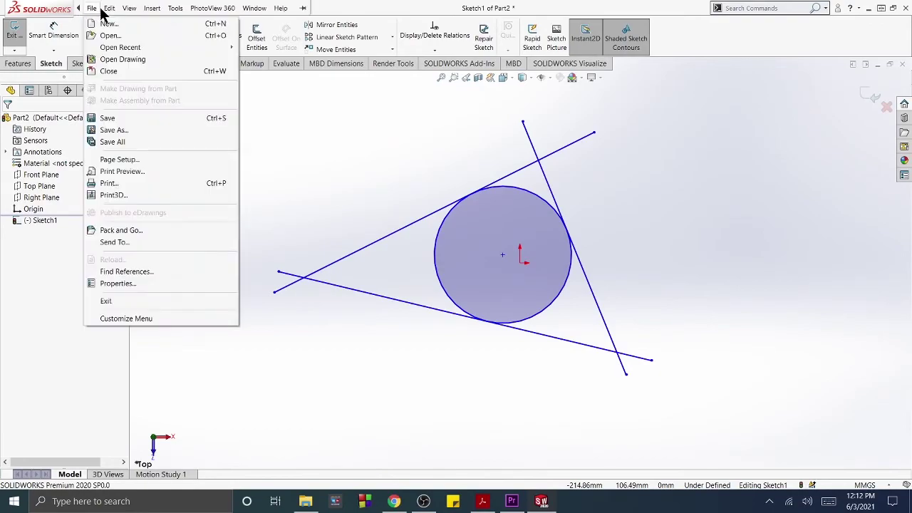
{"action": "mouse_move", "coordinate": [190, 94]}
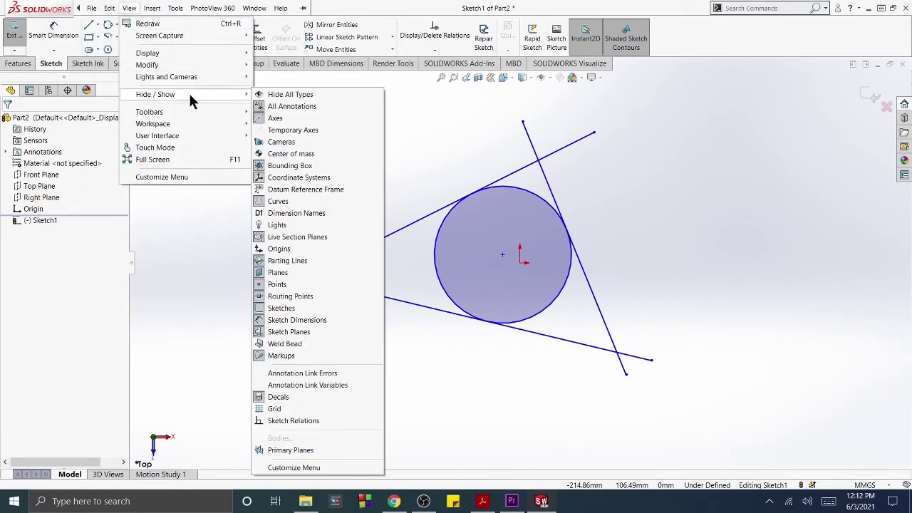
{"action": "left_click", "coordinate": [306, 421]}
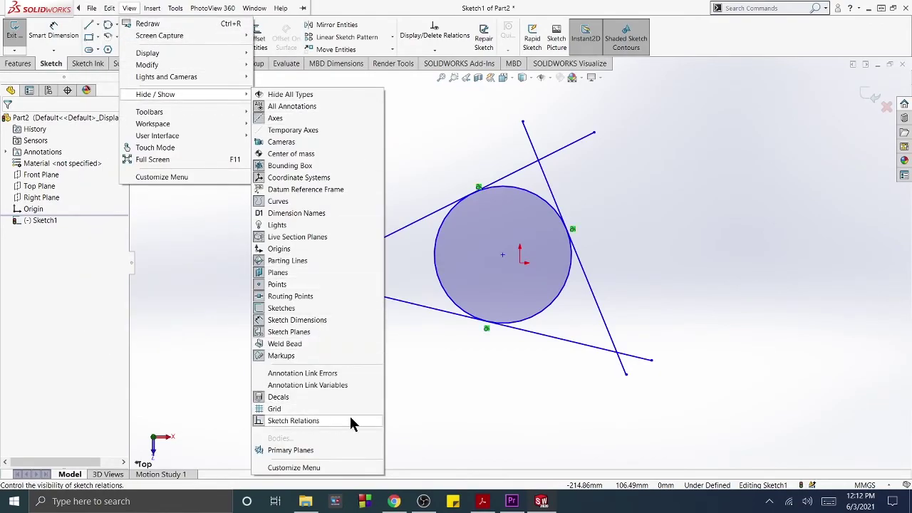